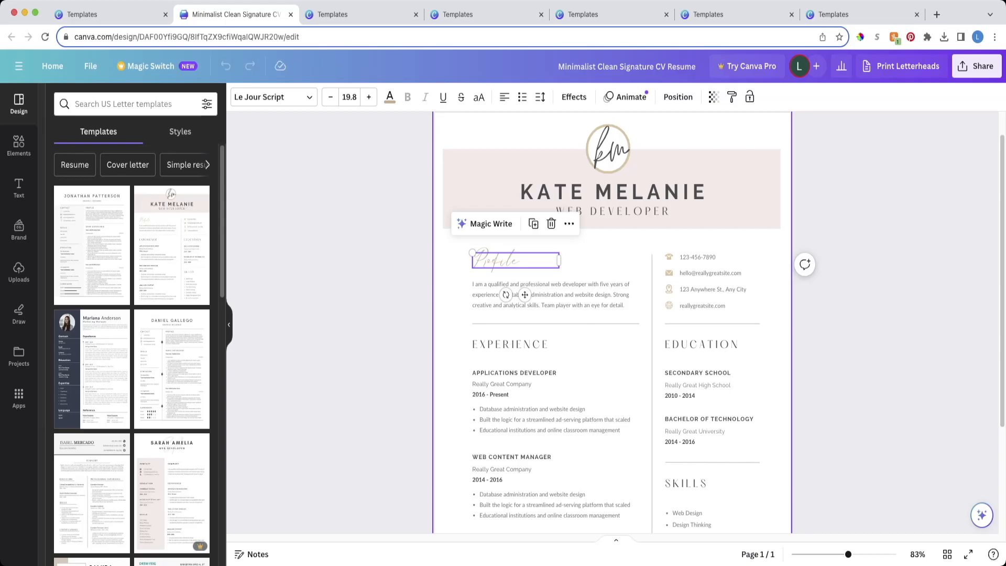
Close the Minimalist Clean Signature CV Resume design
click(776, 367)
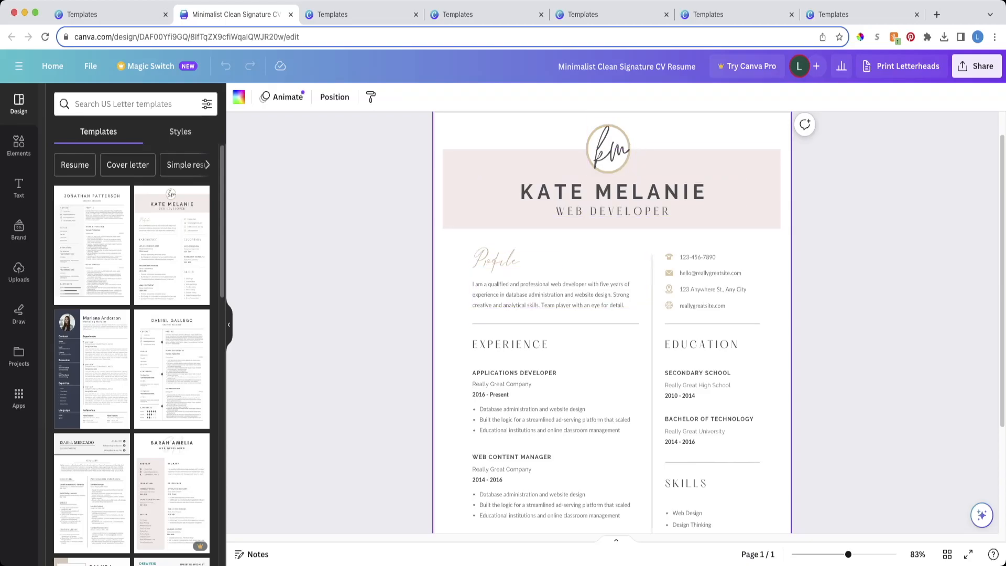
click(291, 14)
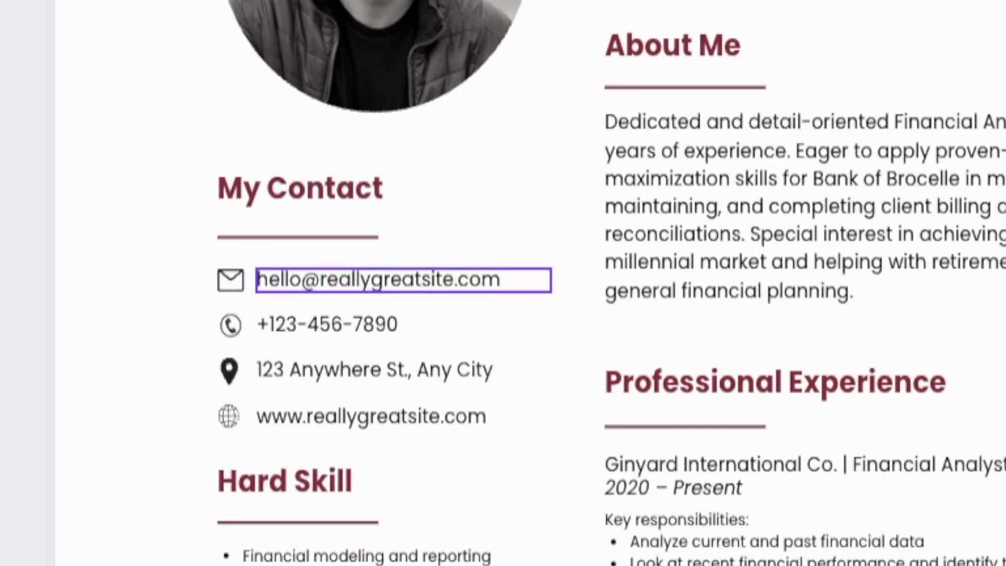
Examine the contact lines, header text and lower sections of the Pink Simple Profile Resume to see which elements can be edited
click(255, 323)
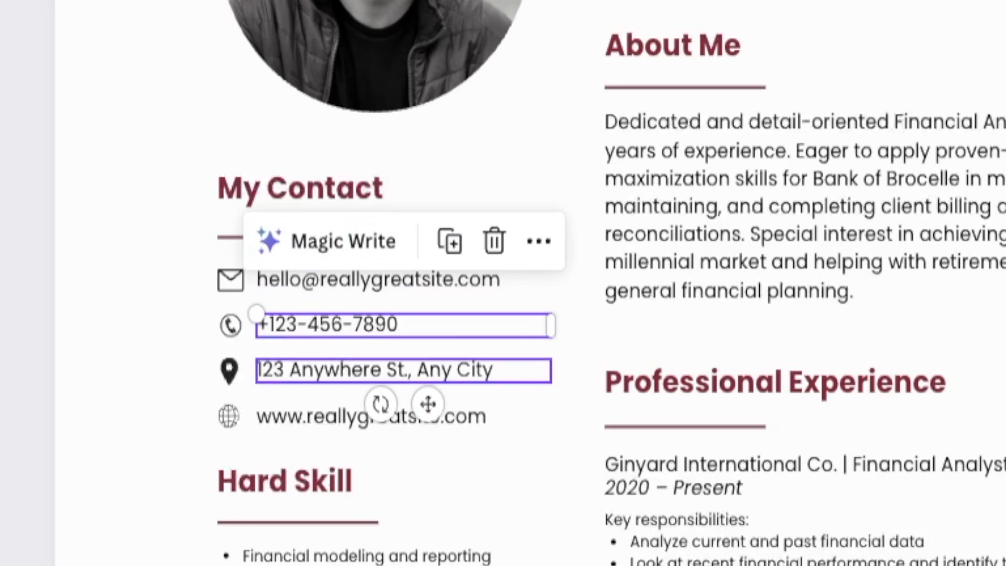
click(256, 362)
click(257, 406)
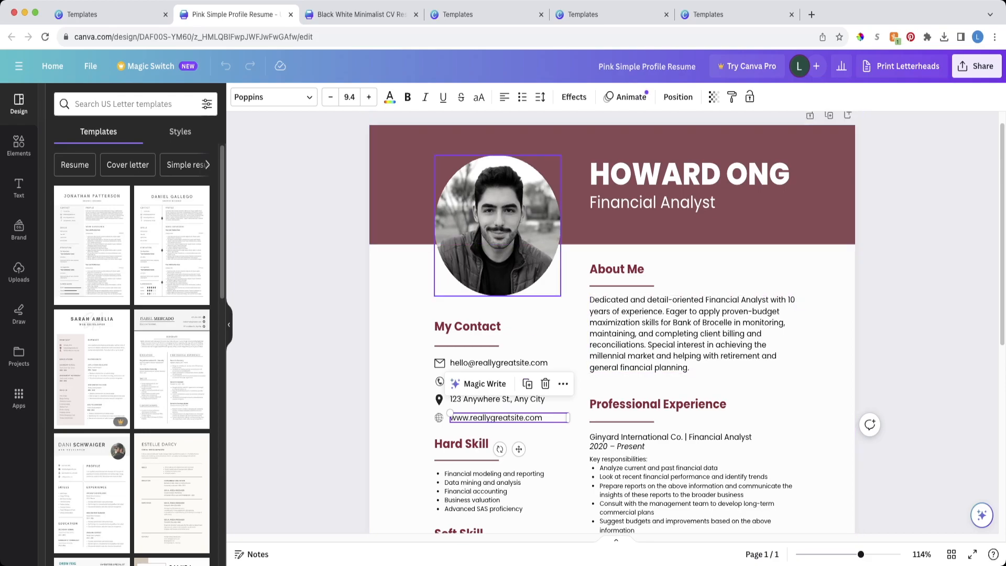
click(468, 327)
click(681, 174)
click(653, 203)
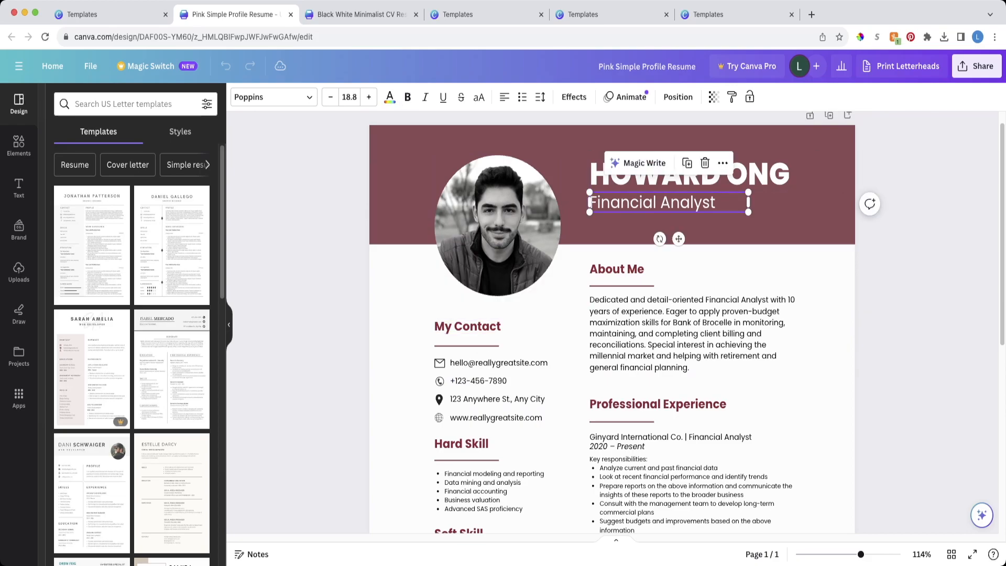
click(602, 228)
click(572, 304)
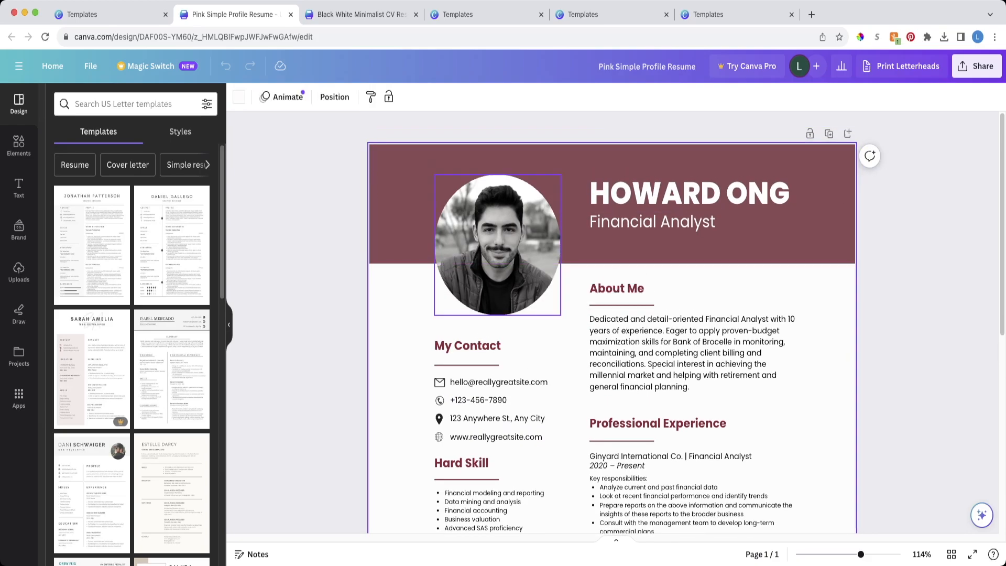
scroll(691, 354, down, 4)
scroll(612, 322, down, 3)
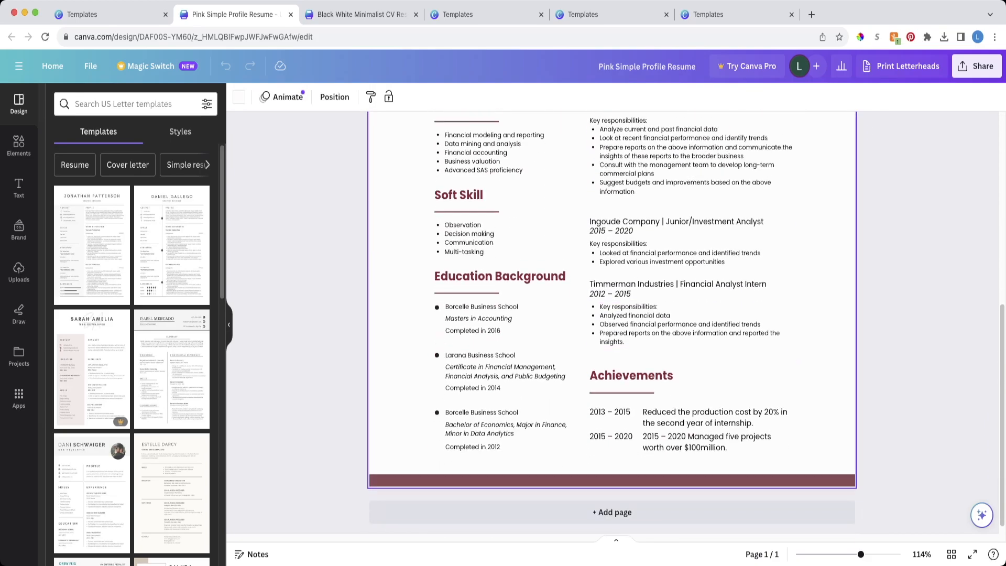
scroll(612, 322, up, 7)
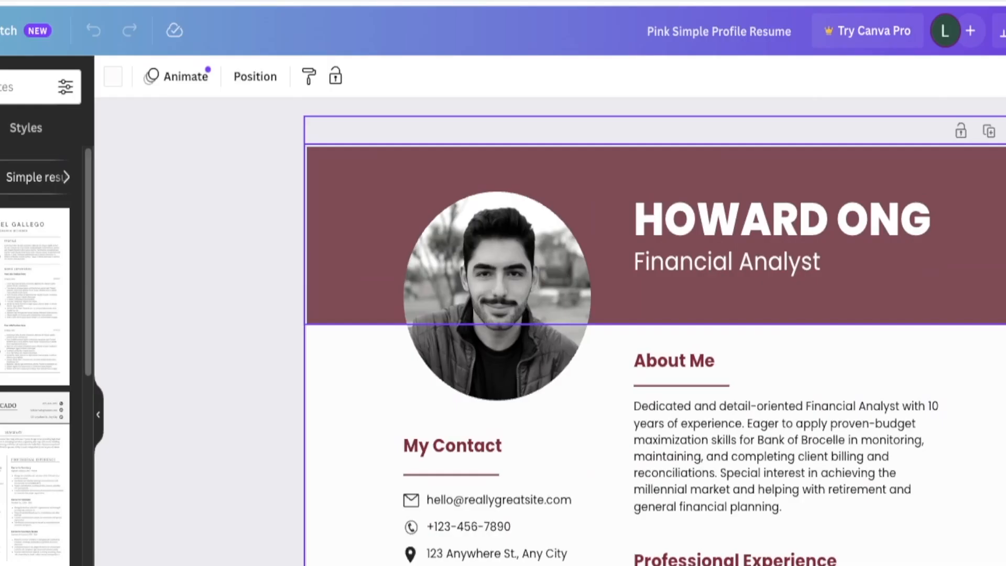
Recolour the resume's header banner with the pink default solid colour
click(671, 173)
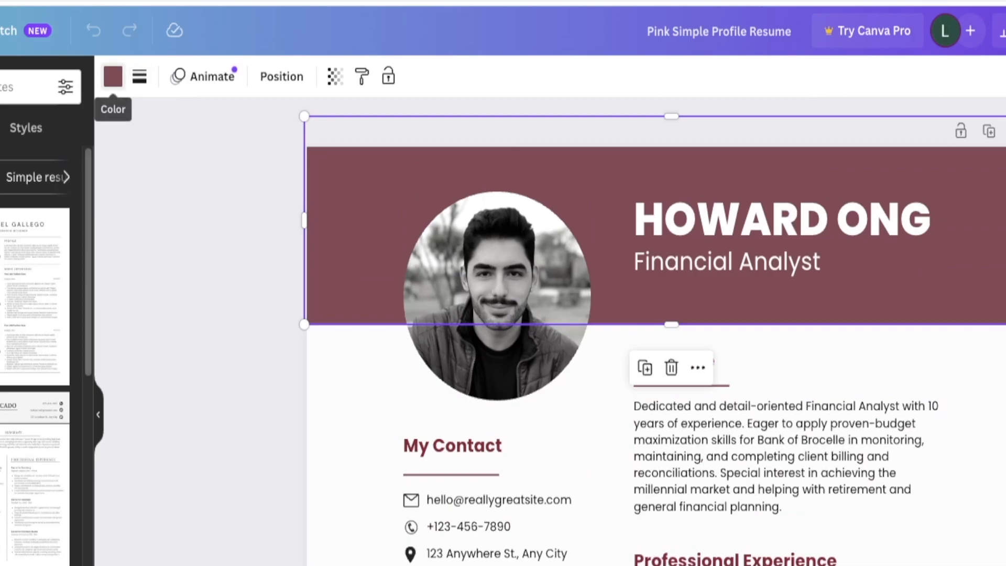
click(113, 76)
scroll(42, 336, down, 1)
scroll(42, 336, down, 2)
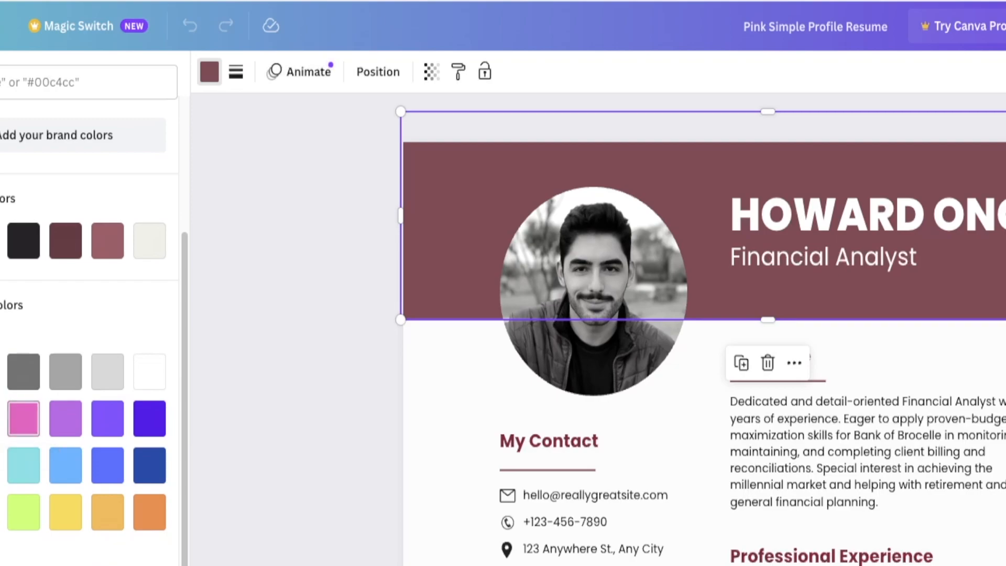
click(23, 418)
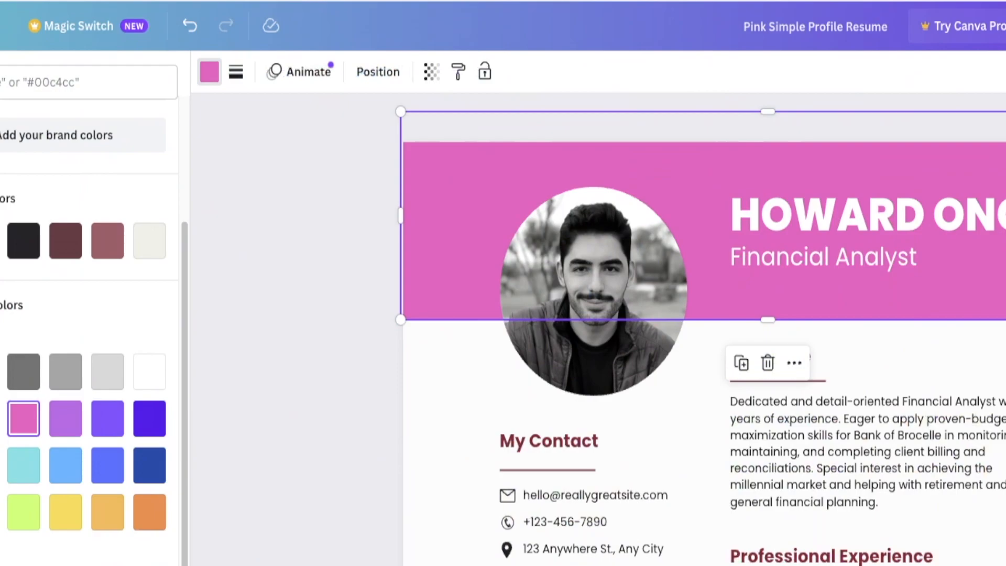
click(891, 354)
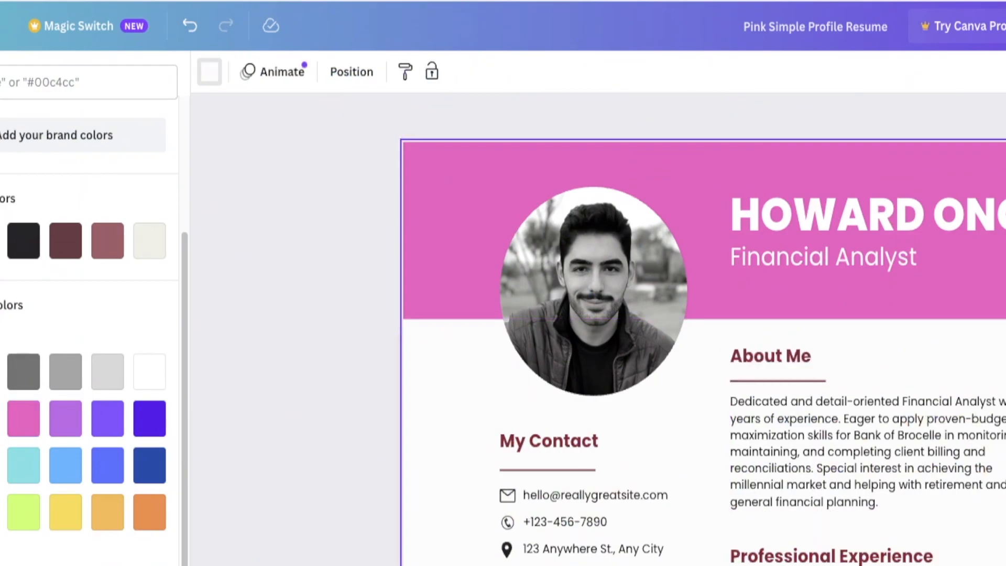
Make the large name heading in the header black and replace its text with the resume owner's first name
click(859, 215)
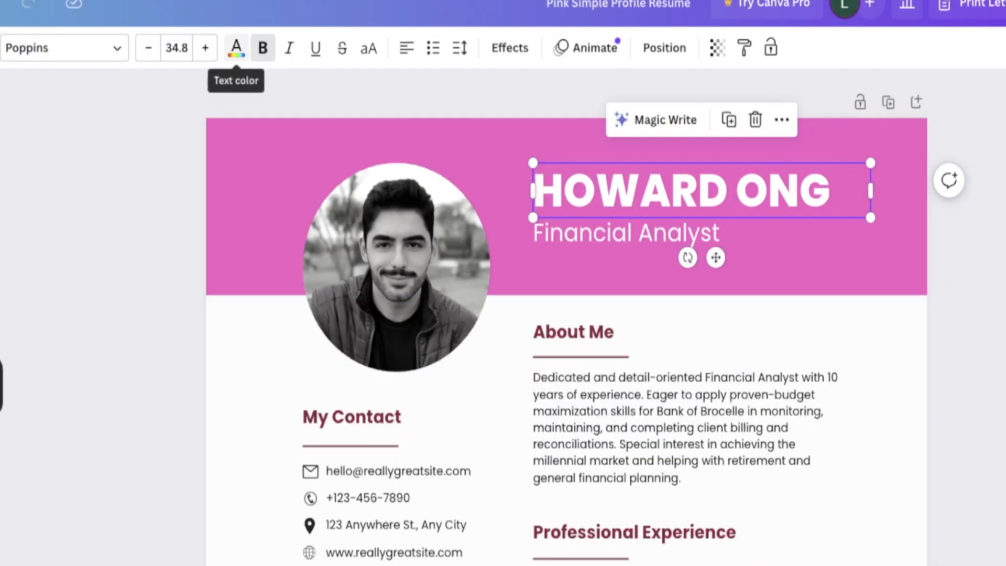
click(1, 172)
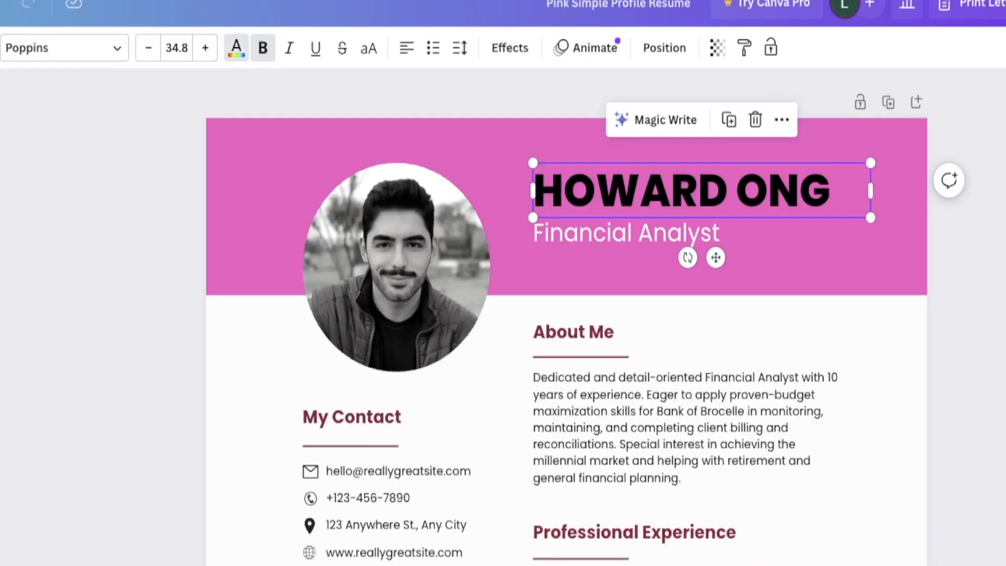
click(686, 185)
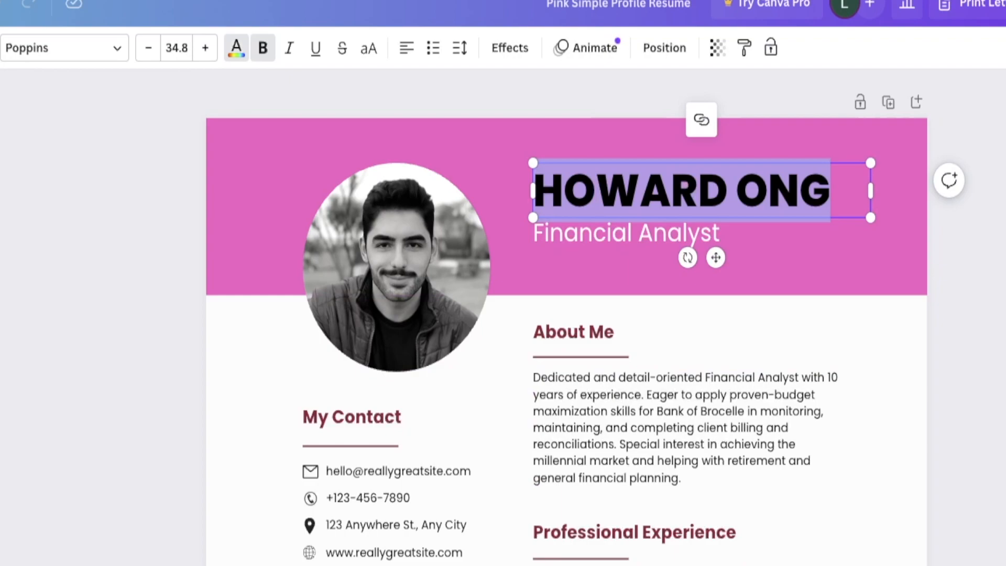
text(Lindse)
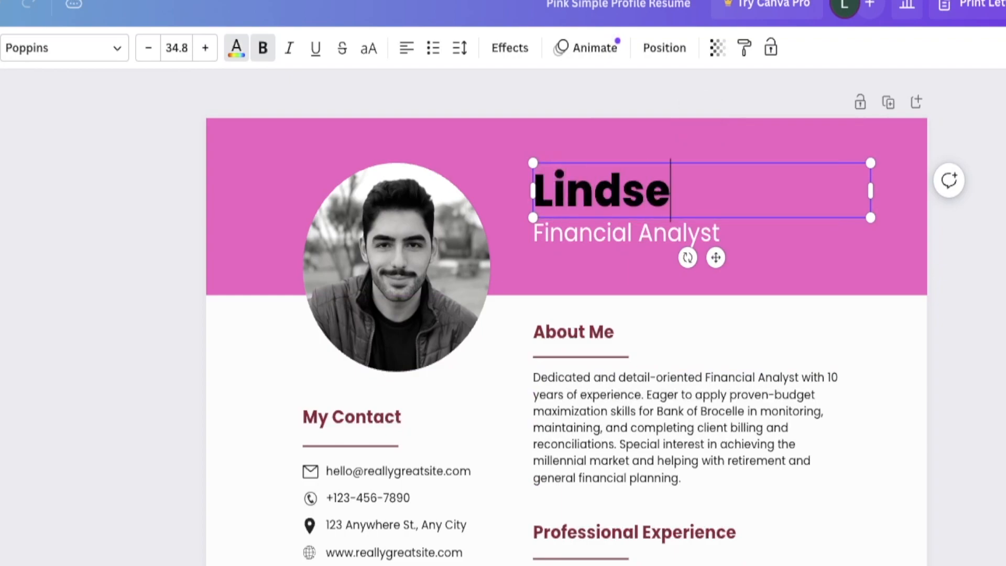
key(BackSpace)
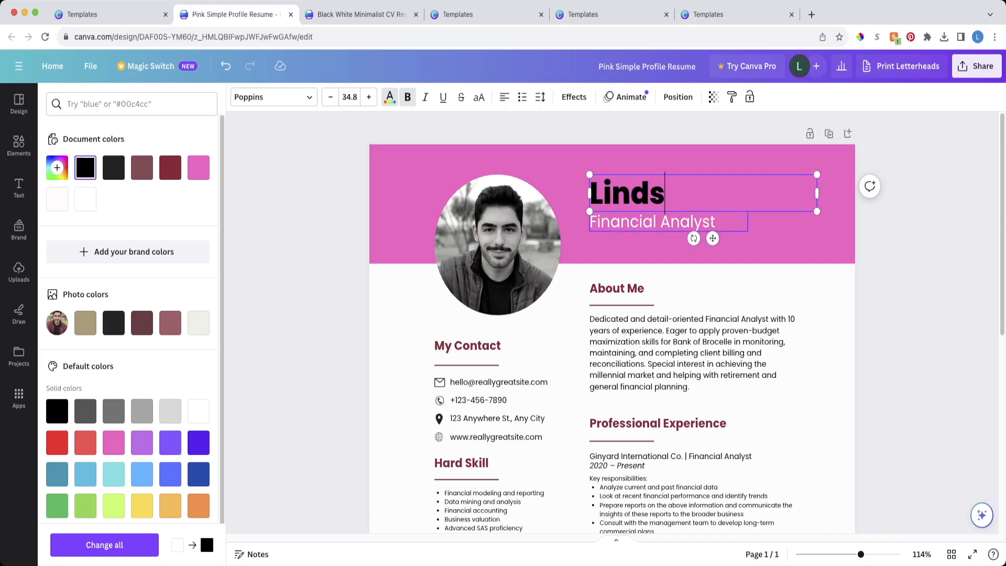
key(super+a)
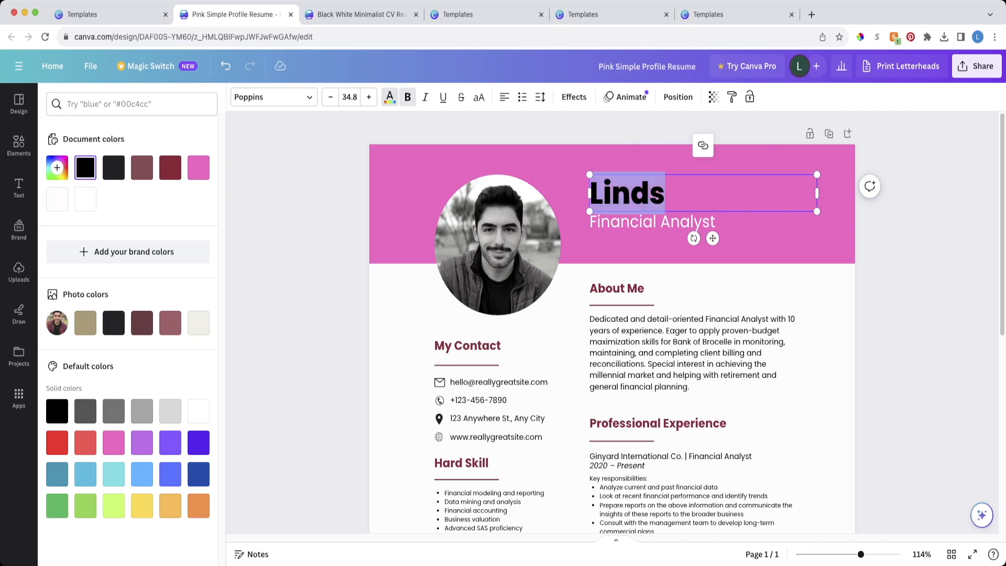
text(Lindsey)
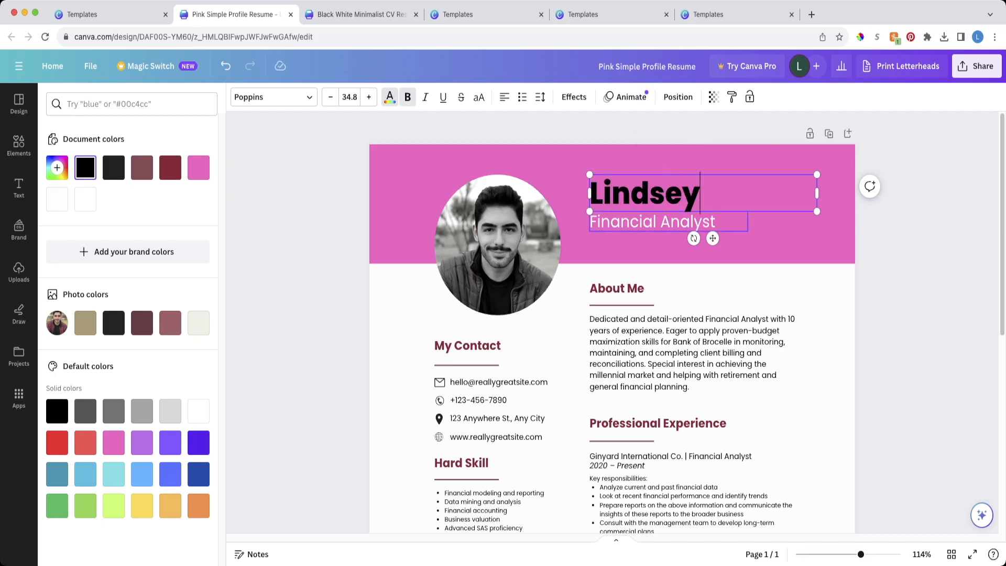
Change the "My Contact" section heading to "Contact Me"
click(670, 222)
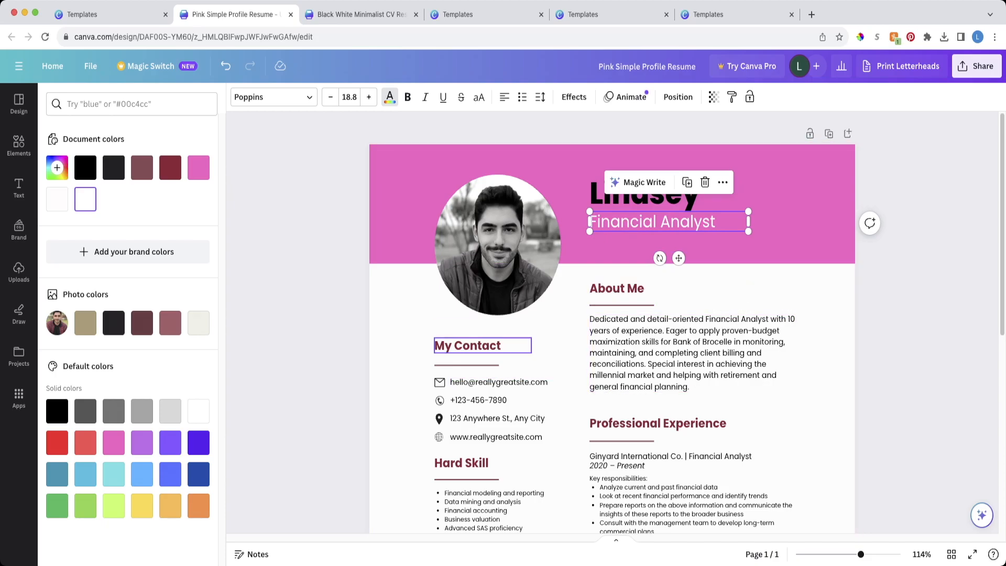
click(467, 345)
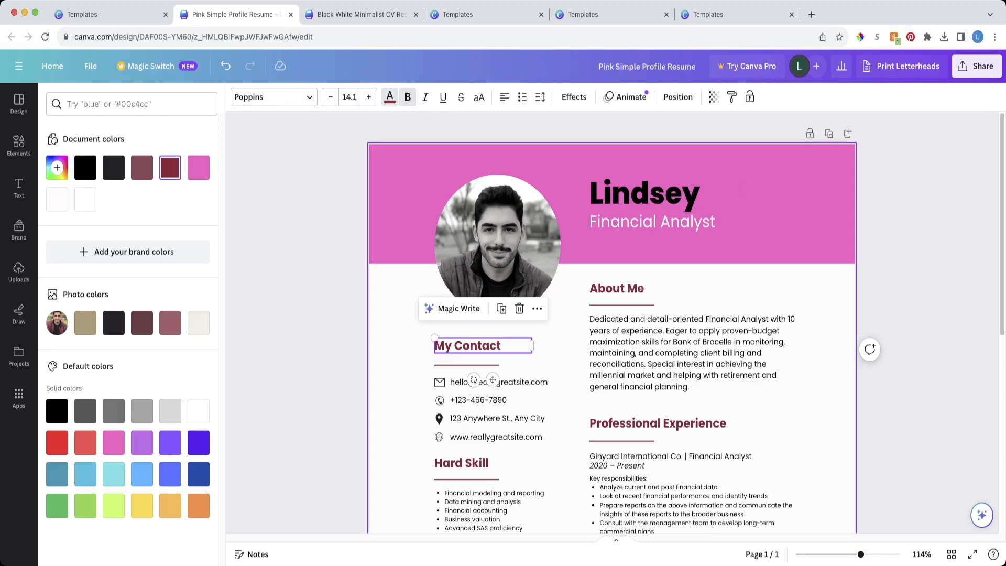
click(469, 346)
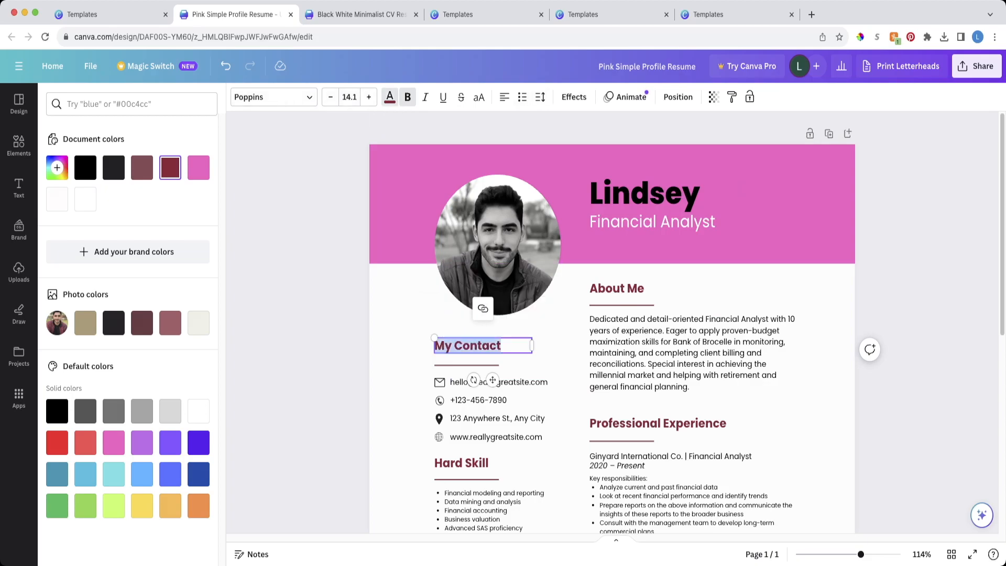
text(Contact Me)
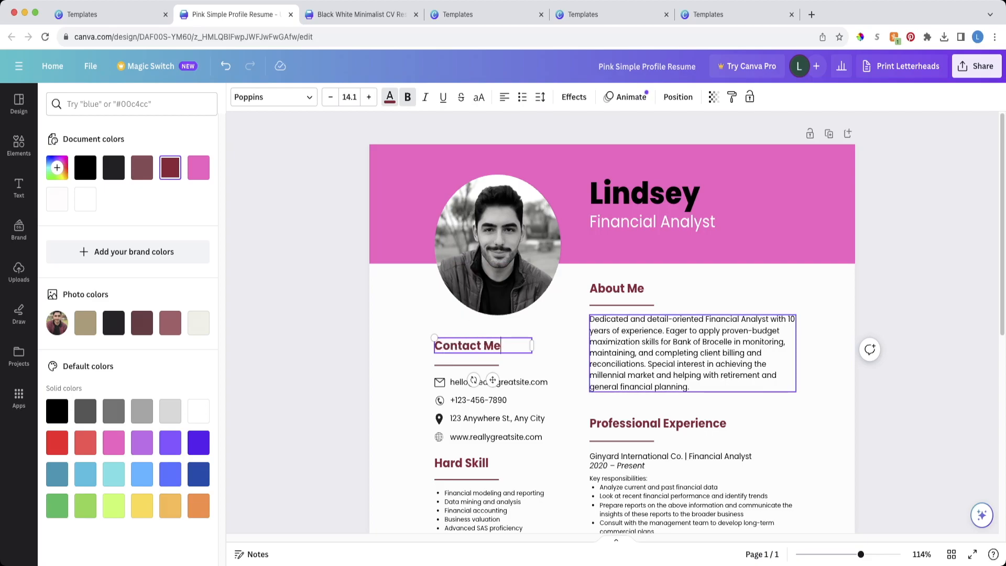
Replace the company and job title line of the first Professional Experience entry with "Youtube .com"
double_click(693, 353)
scroll(693, 352, down, 4)
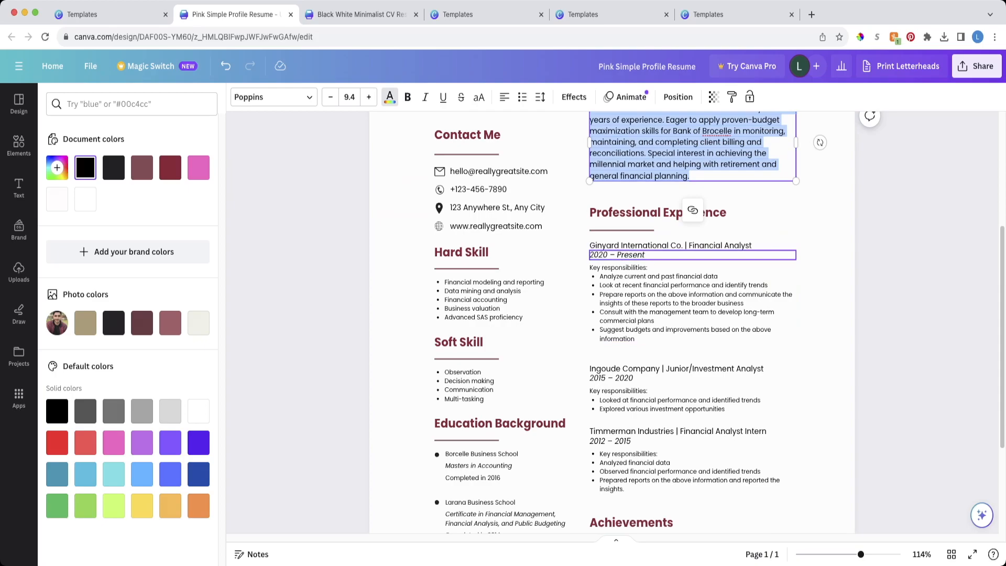
click(658, 213)
scroll(658, 231, up, 1)
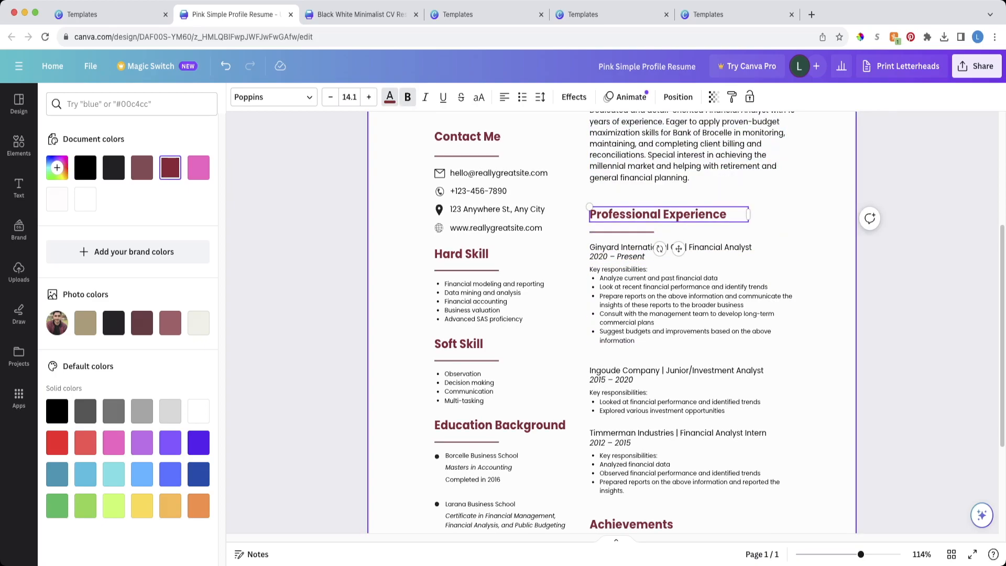
click(670, 248)
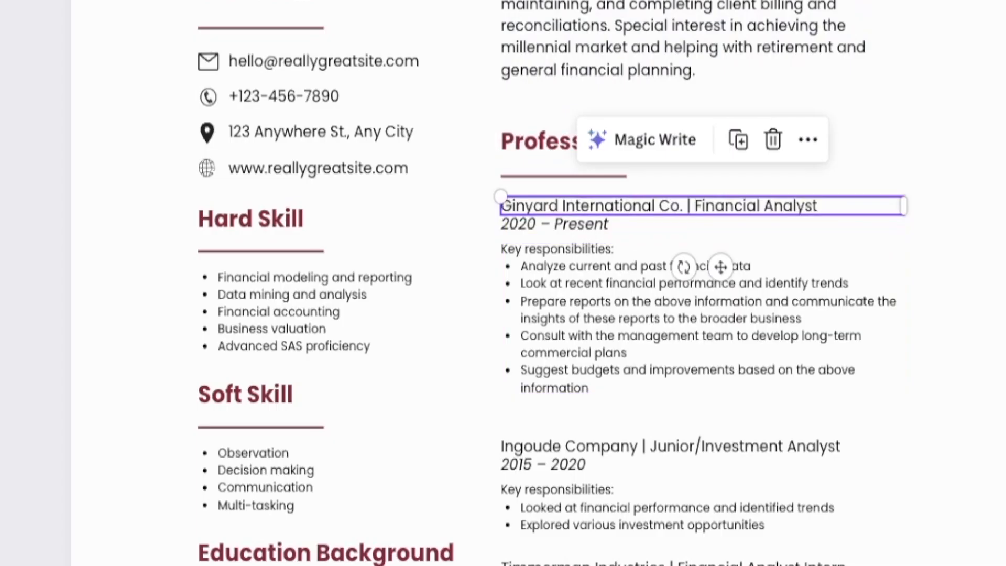
click(670, 248)
text(Youtube)
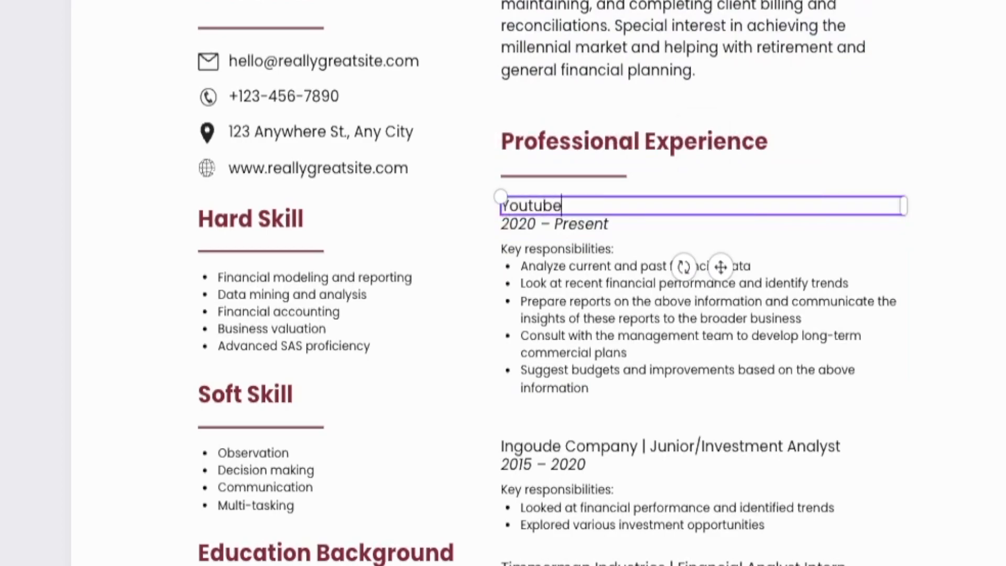
text( .com)
Set the date line of the first Professional Experience entry to "2022 - Present"
click(582, 225)
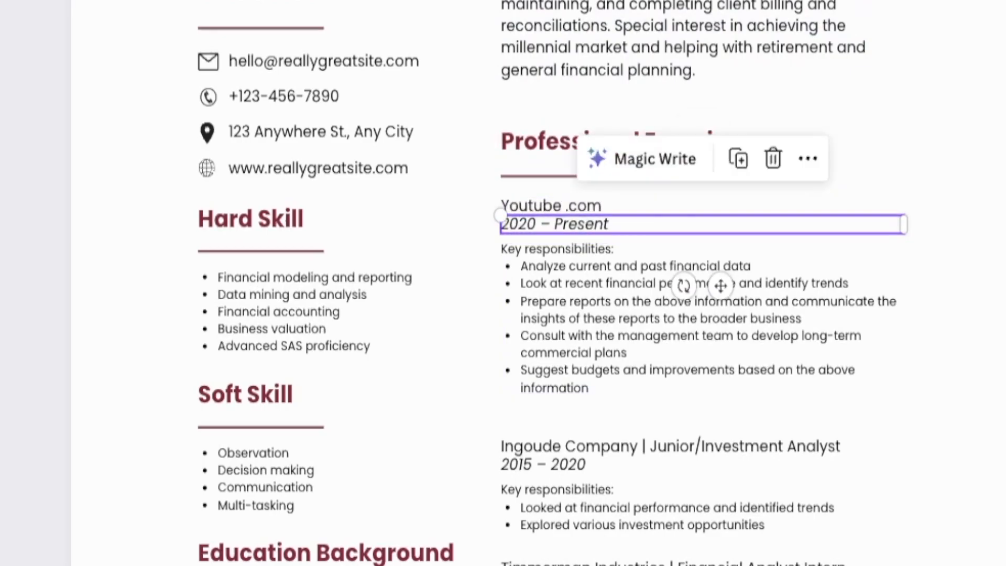
double_click(582, 224)
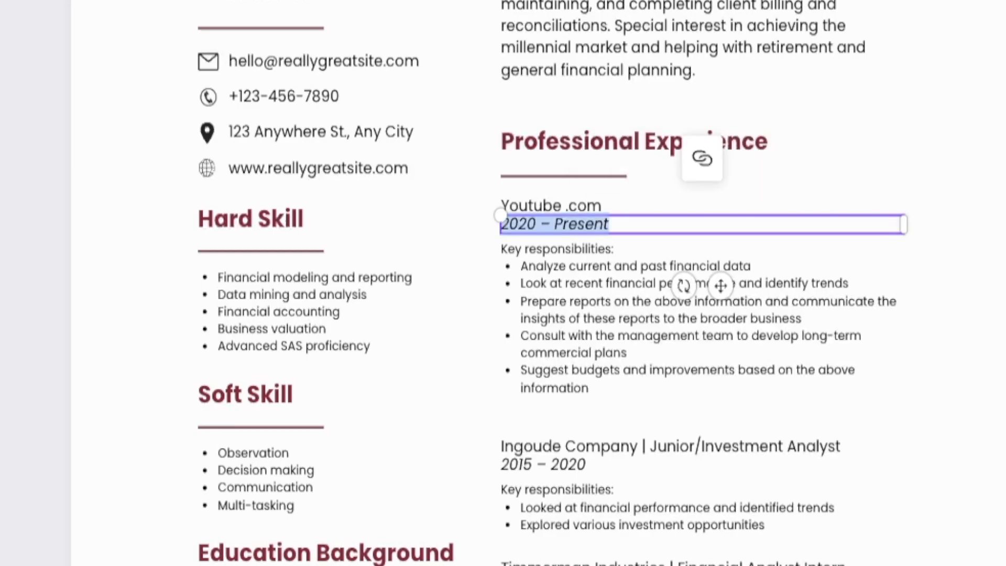
text(2022)
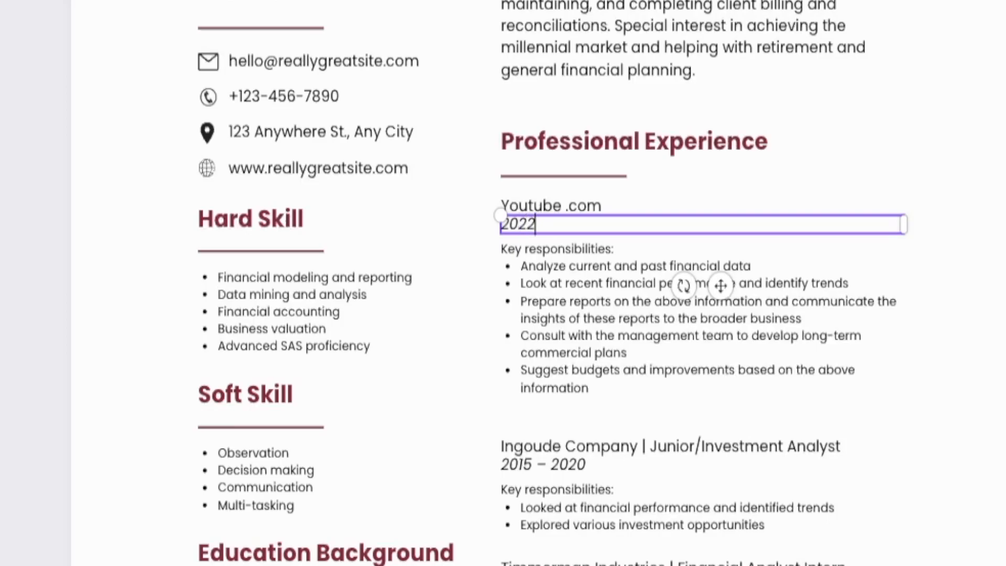
text( - Present)
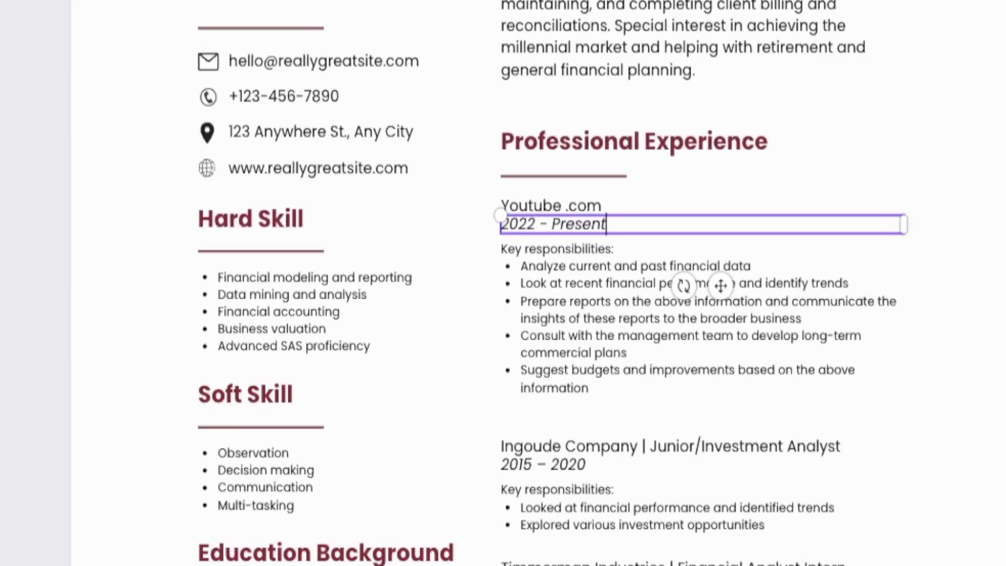
Replace the first key responsibilities bullet of the Youtube .com entry with "Find jobs for people to work from home"
click(661, 310)
click(660, 310)
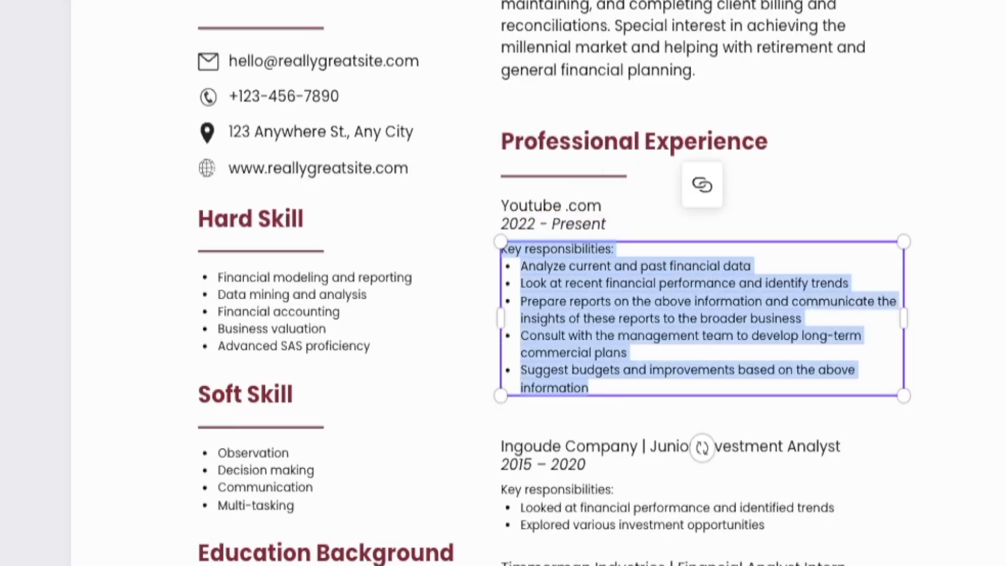
click(553, 266)
drag(520, 267, 751, 266)
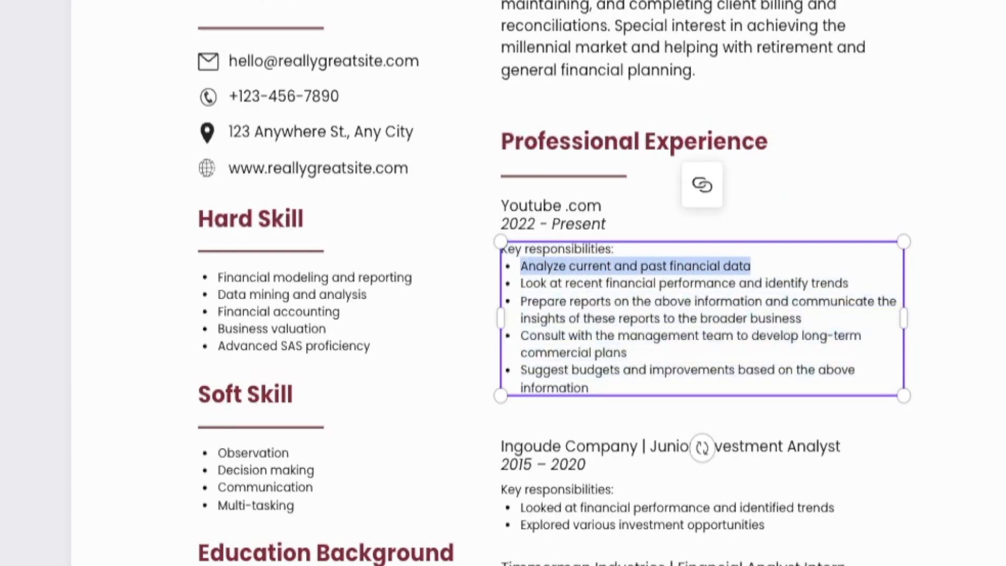
click(690, 284)
click(335, 312)
click(702, 319)
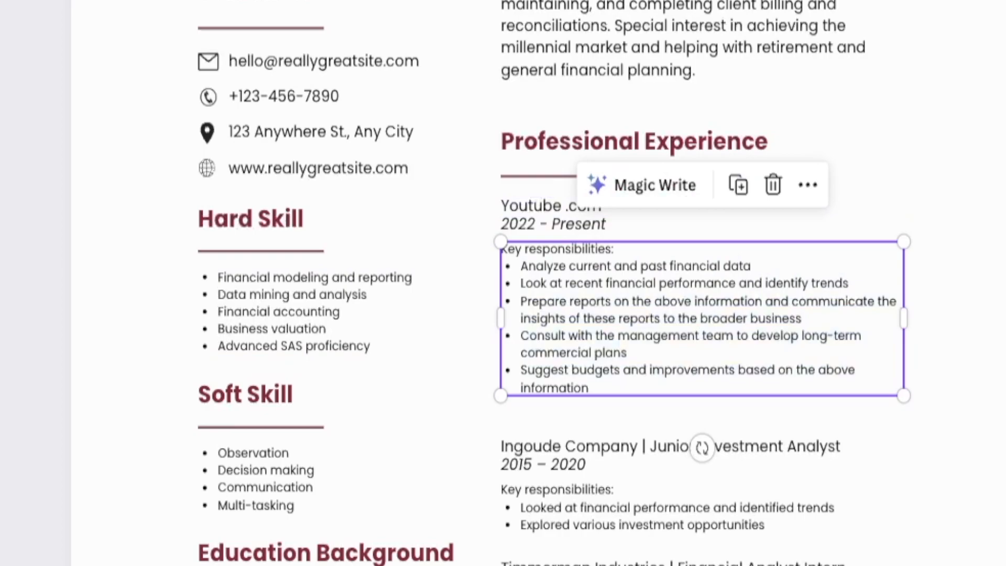
click(635, 266)
triple_click(636, 266)
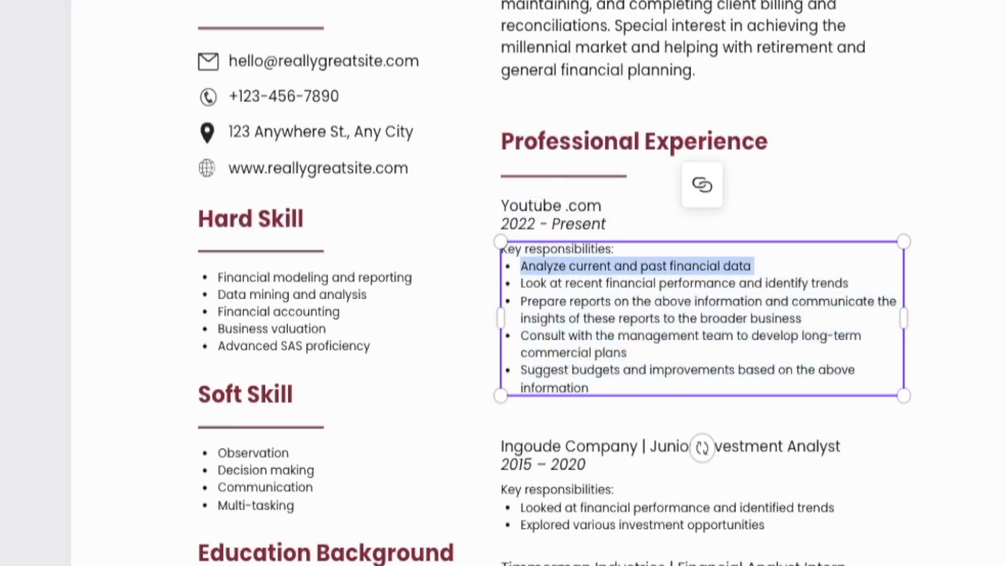
drag(521, 267, 752, 267)
text(Find )
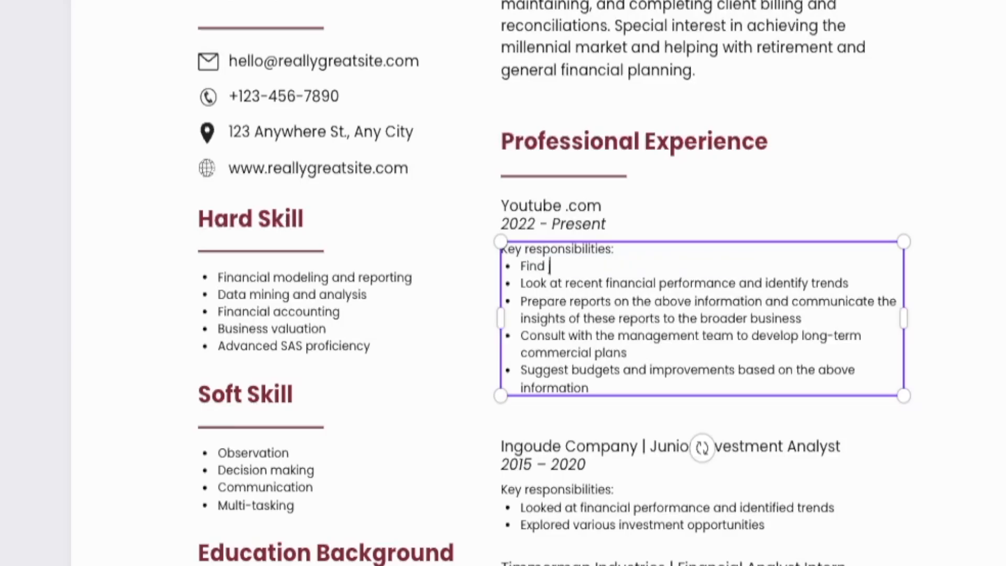
text(jobs for people to work from home)
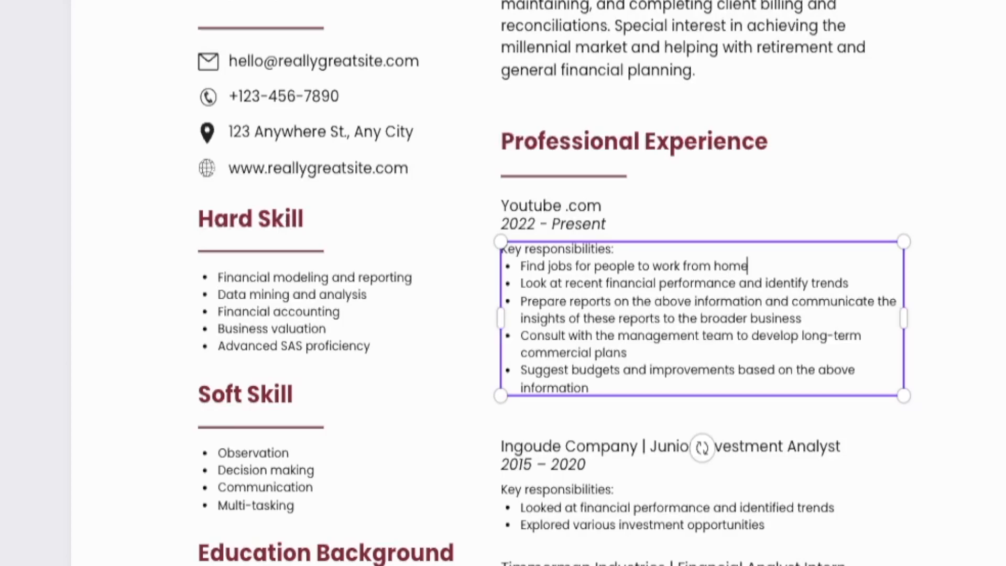
Replace the second key responsibilities bullet of the Youtube .com entry with "talks a lot" and leave text editing
drag(521, 284, 849, 283)
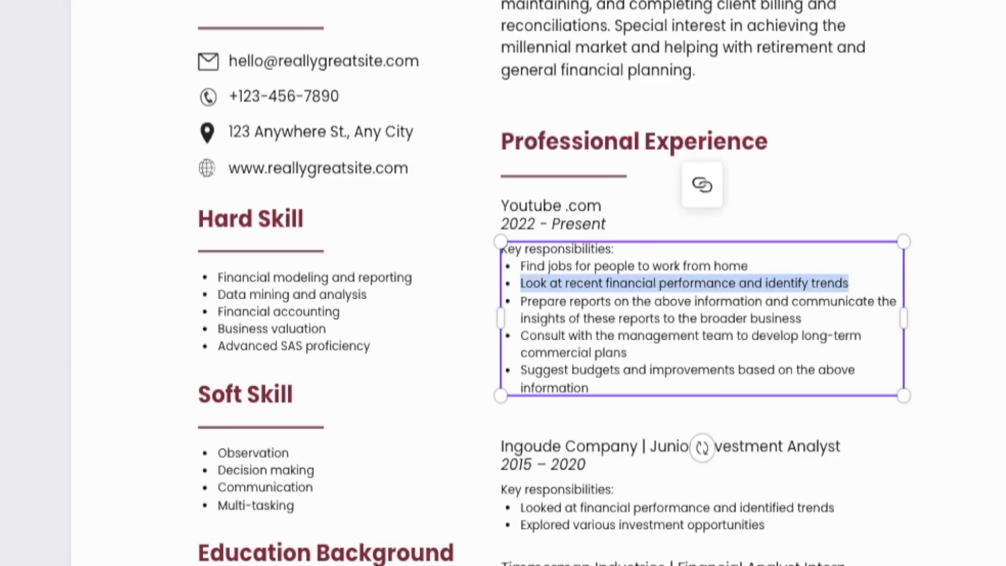
text(talks a lot)
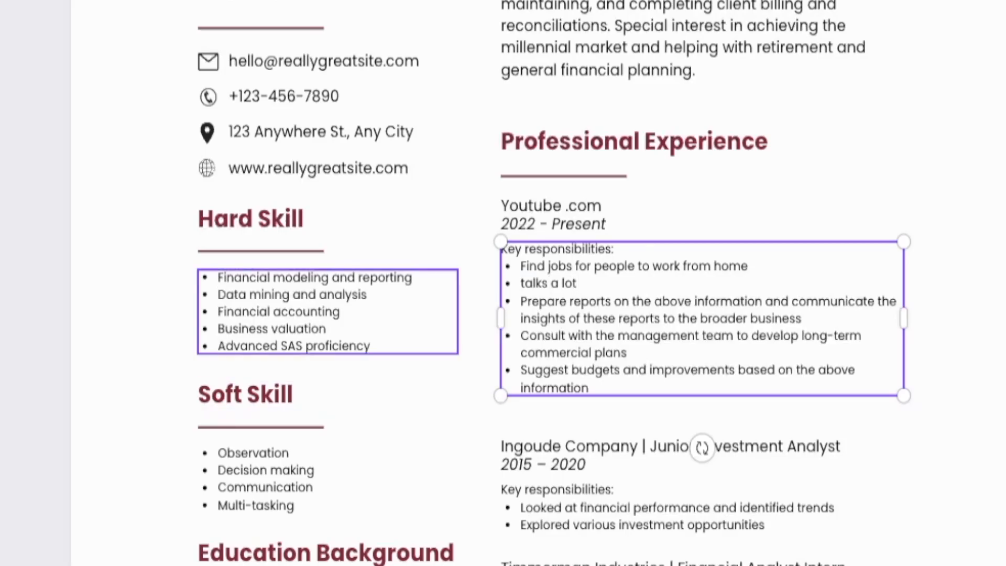
click(314, 312)
click(314, 312)
click(408, 388)
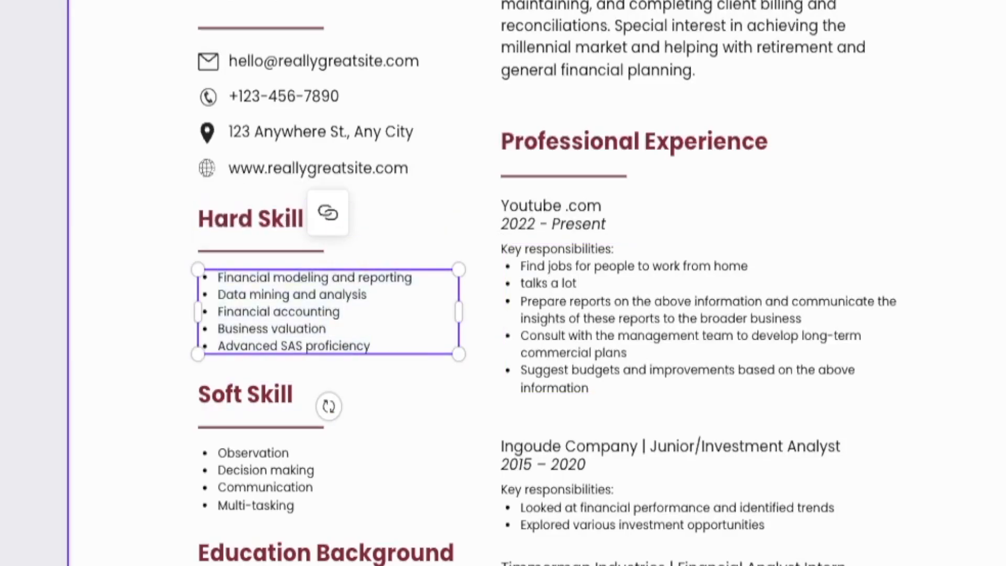
scroll(409, 314, up, 4)
scroll(504, 283, up, 3)
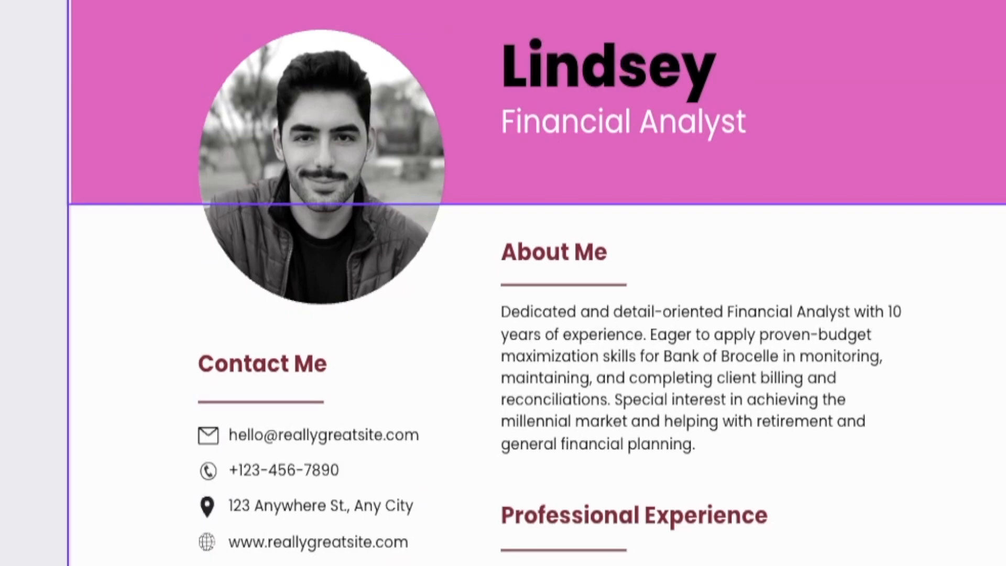
scroll(629, 210, down, 10)
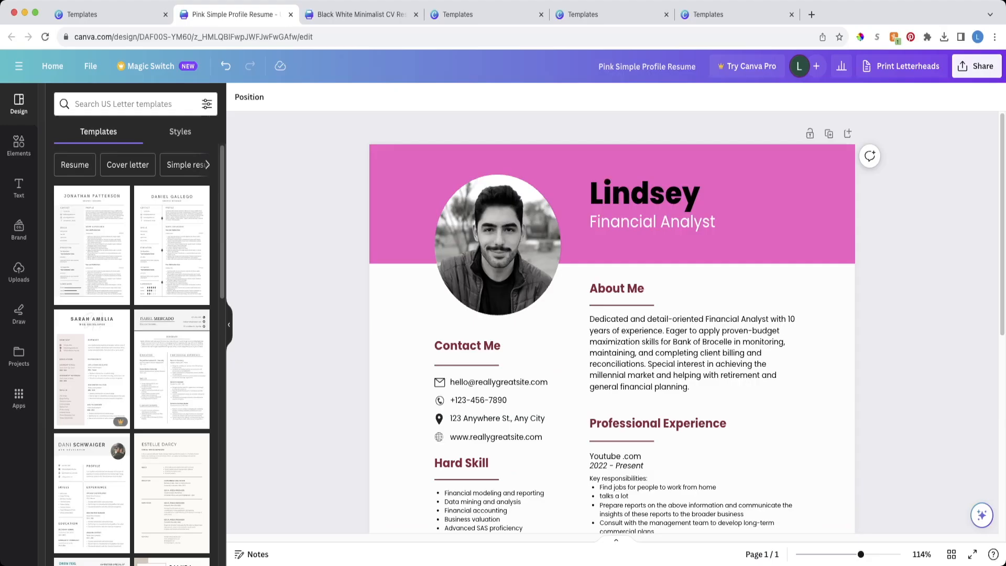
Download the resume with PDF Standard as the file type
click(976, 66)
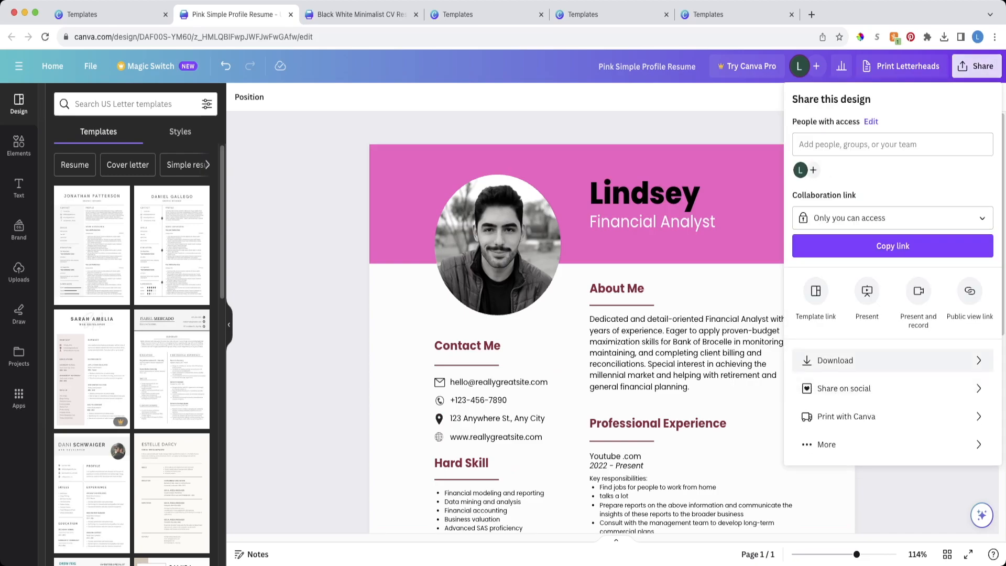
click(836, 360)
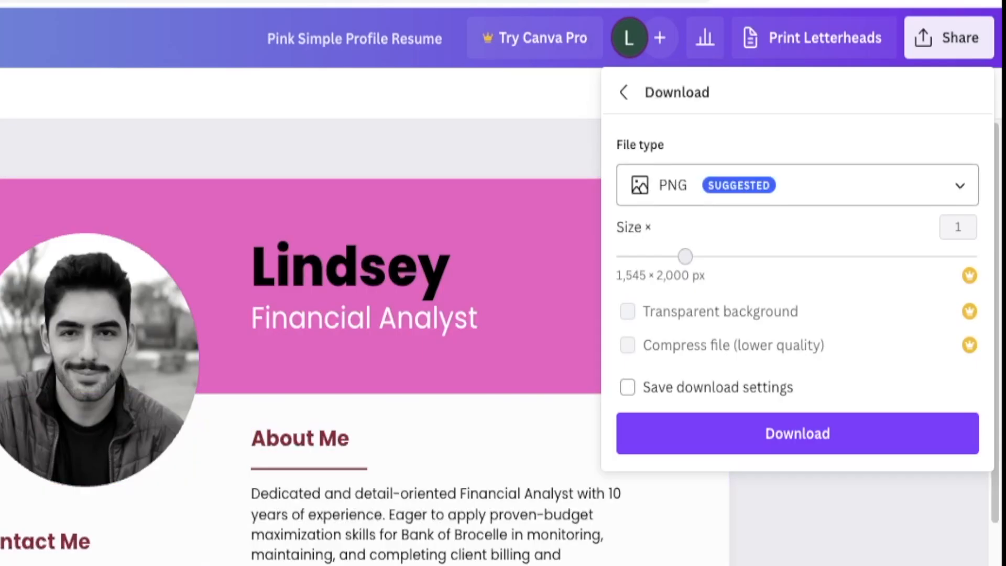
click(797, 185)
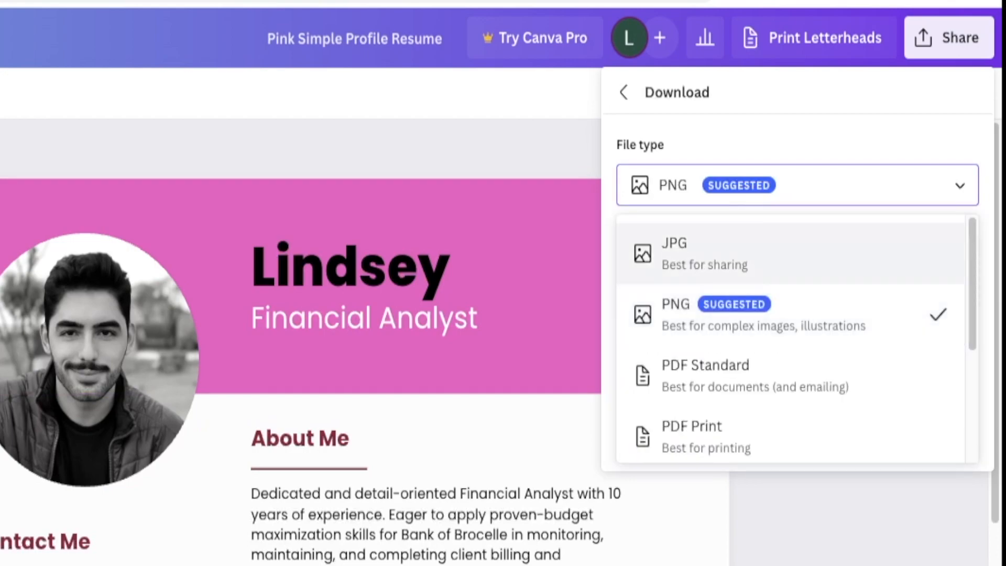
scroll(790, 341, down, 1)
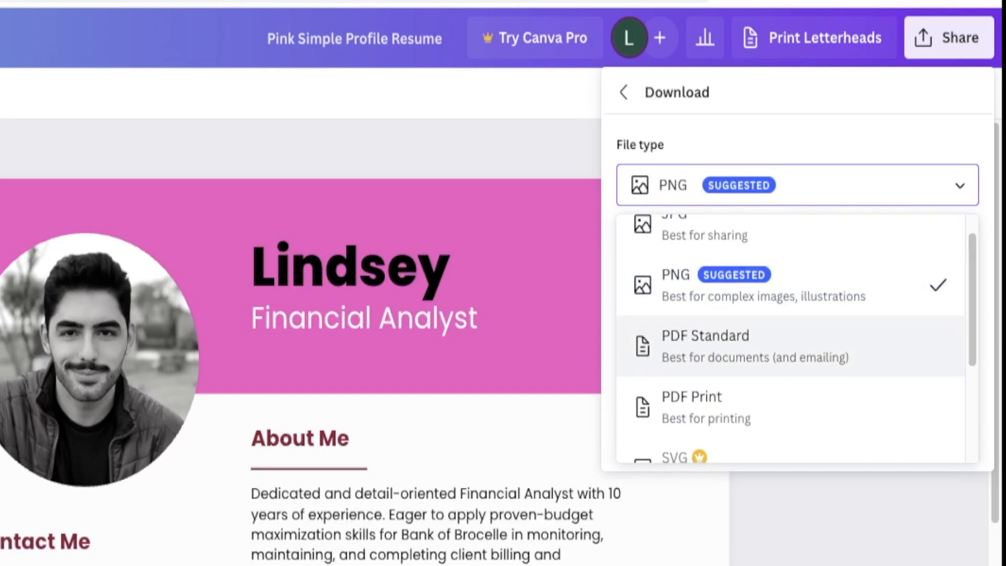
scroll(790, 361, down, 3)
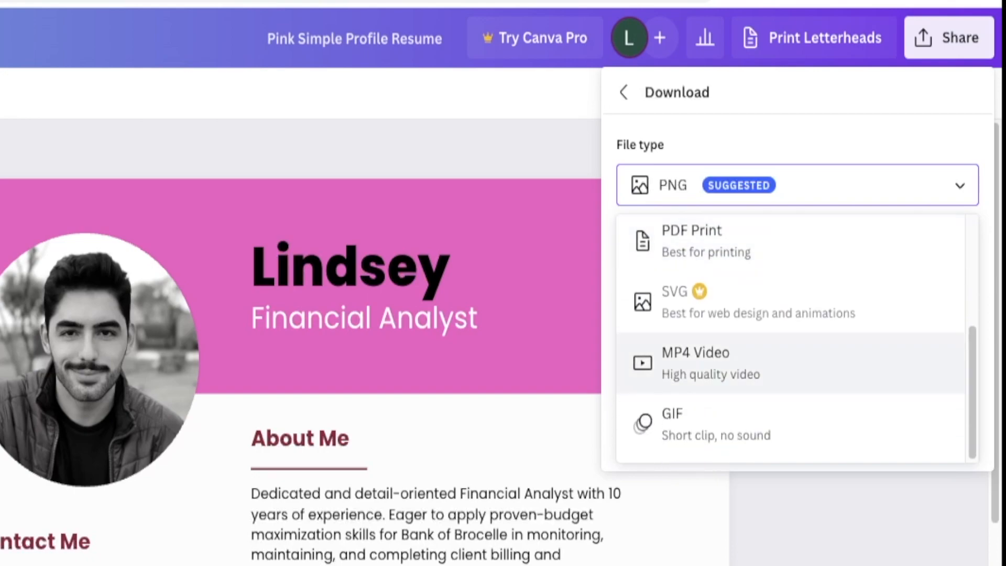
scroll(790, 362, up, 5)
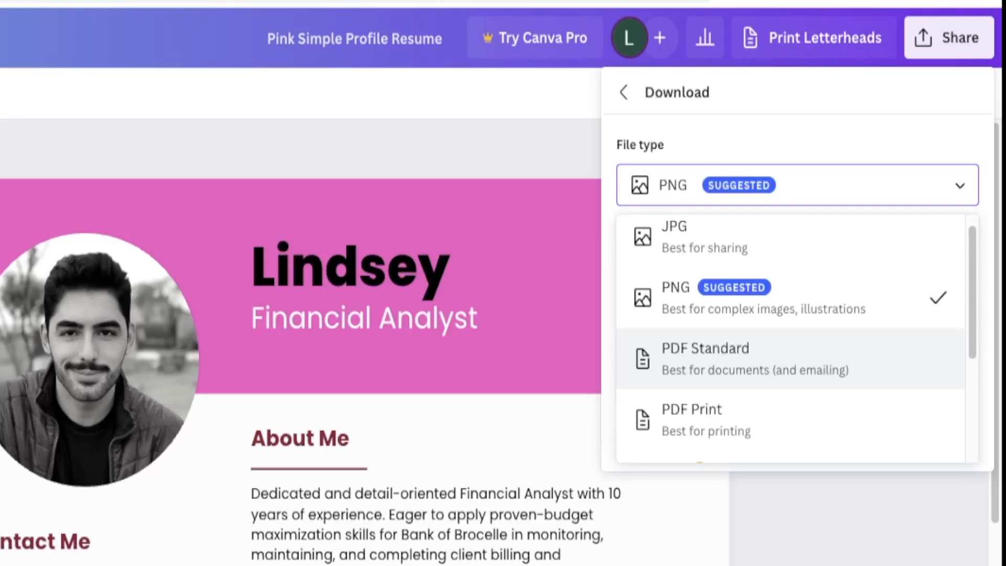
scroll(791, 330, up, 1)
scroll(790, 338, down, 1)
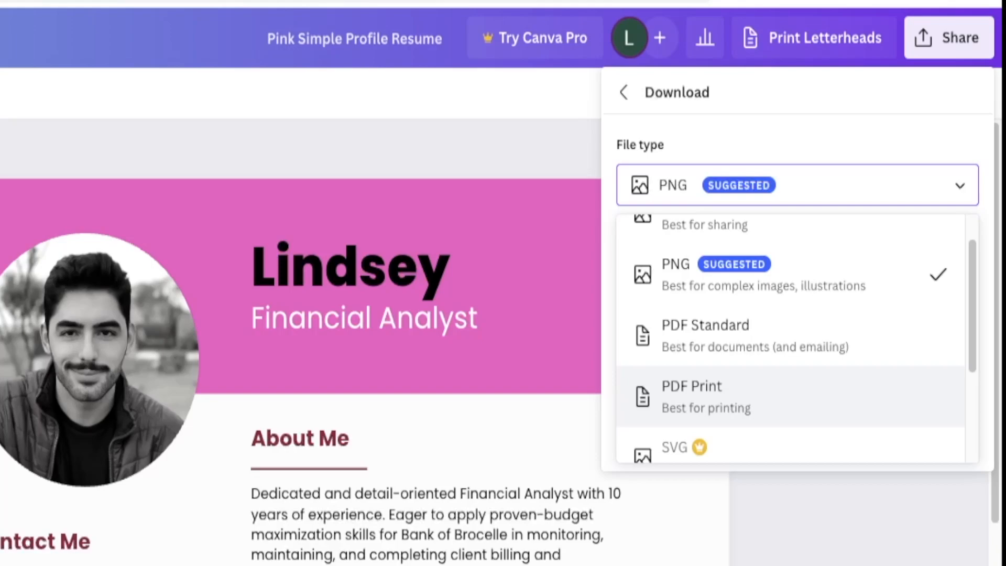
scroll(790, 382, up, 1)
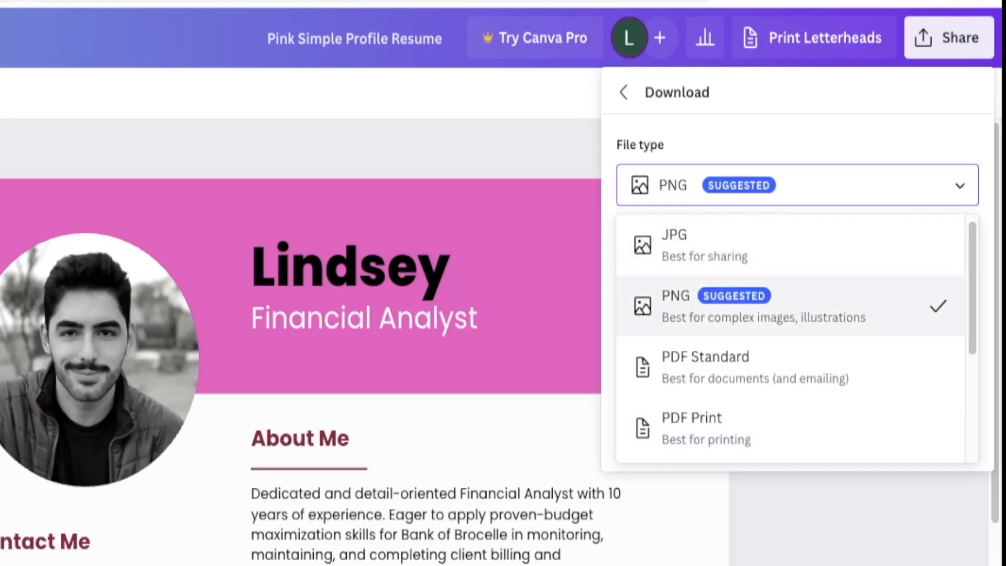
click(705, 366)
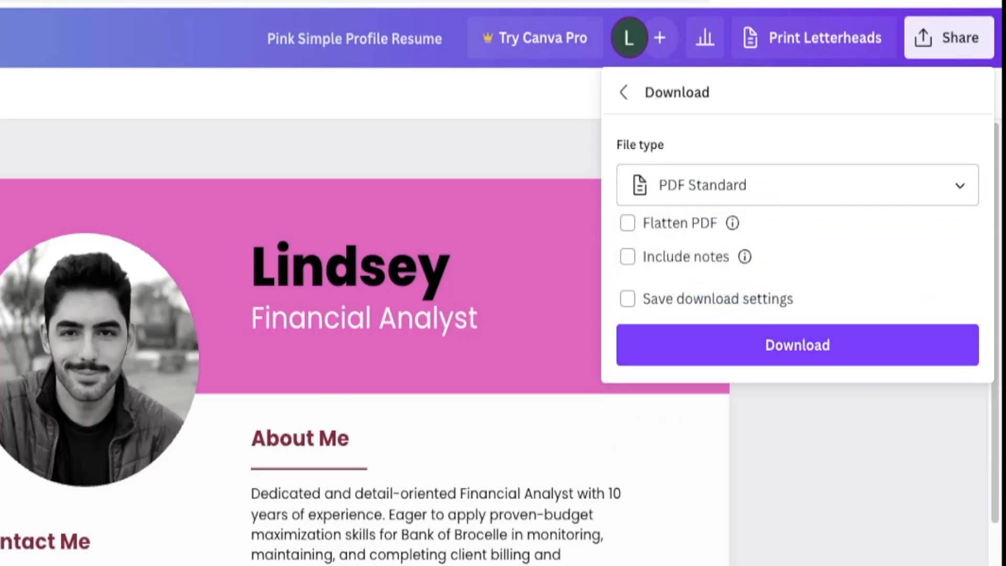
click(797, 344)
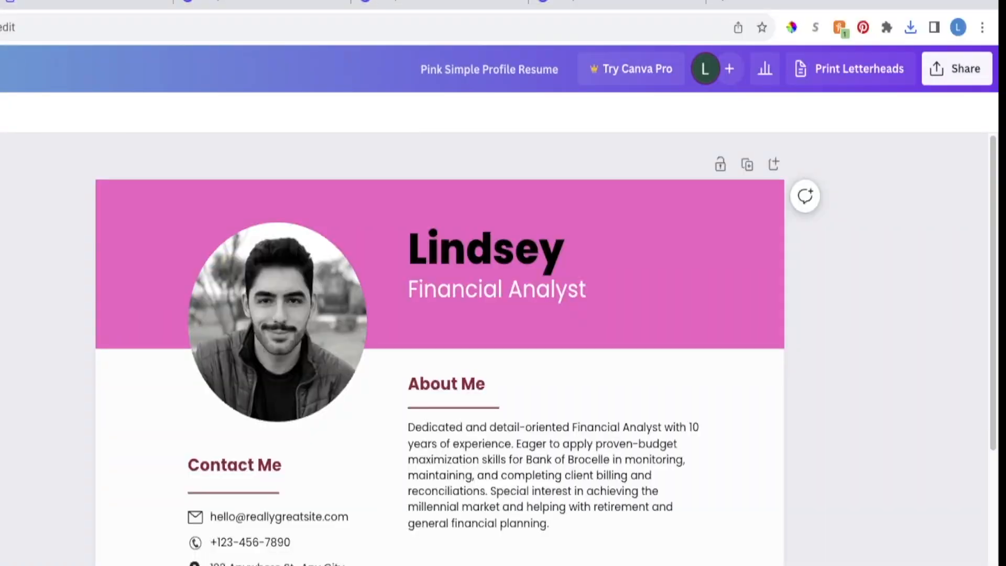
Open the social media sharing options for the resume design
click(957, 69)
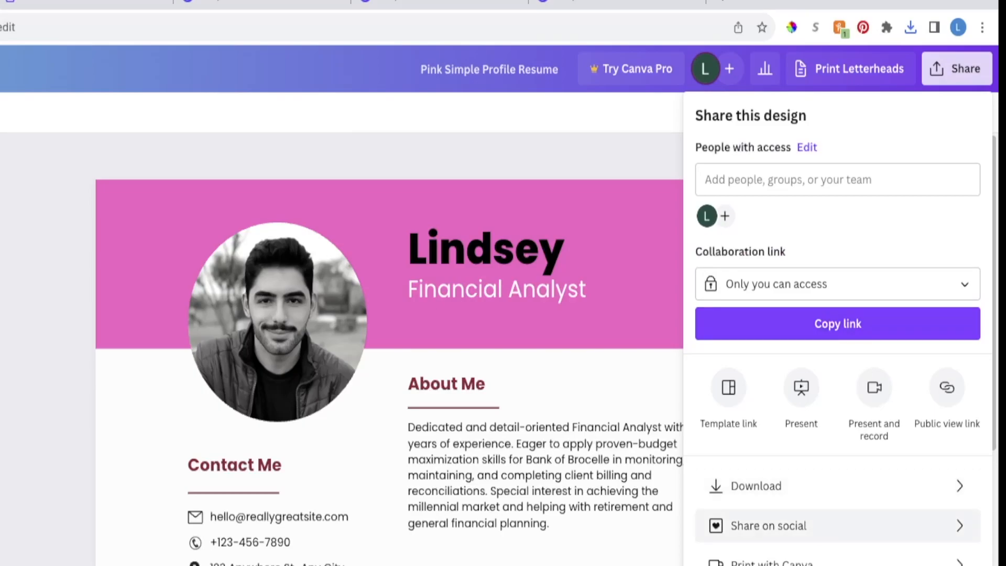
click(768, 525)
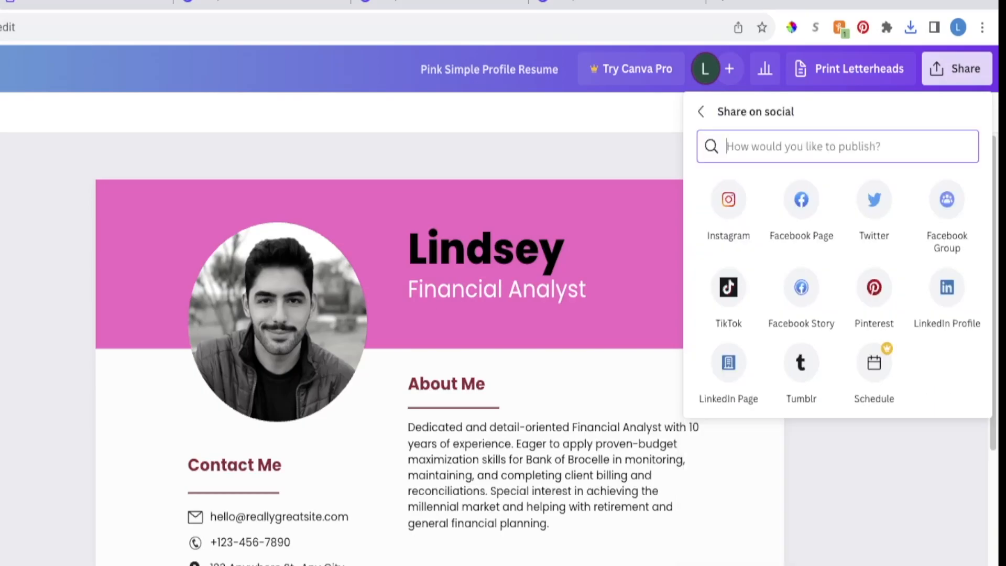